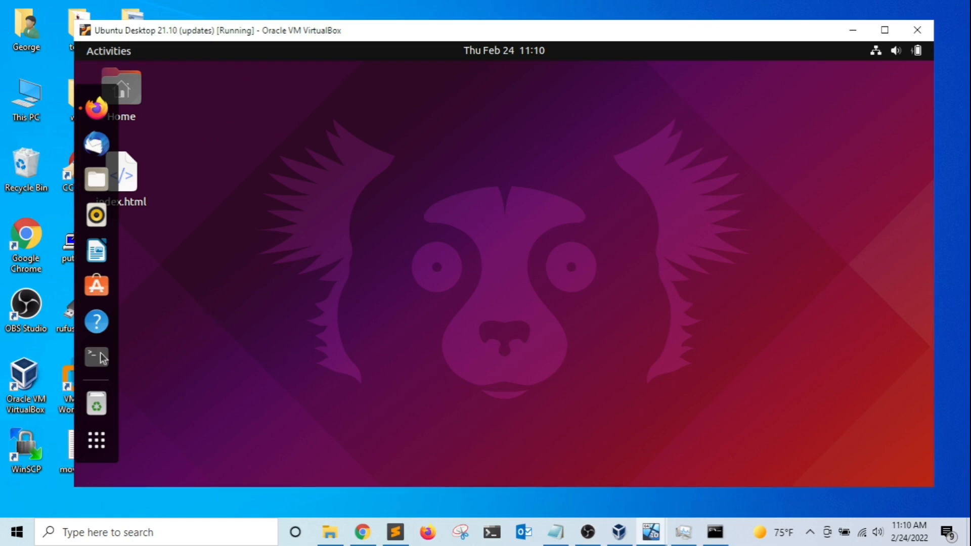
- Open a terminal in the Ubuntu guest, run "ip a", and highlight the IPv4 address of the enp0s3 interface
{"action": "left_click", "coordinate": [96, 356]}
{"action": "left_click_drag", "start_coordinate": [273, 107], "coordinate": [412, 109]}
{"action": "key", "text": "Return"}
{"action": "key", "text": "Return"}
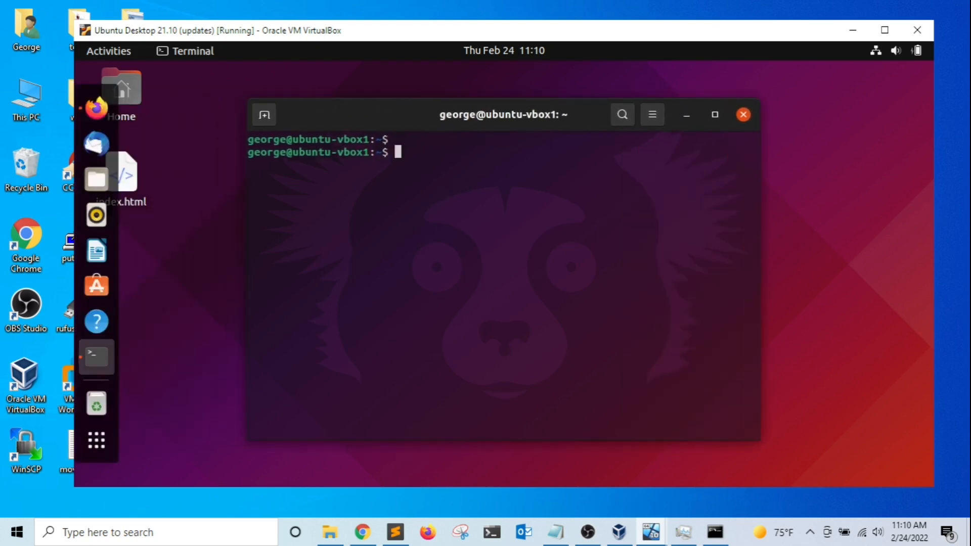
{"action": "type", "text": "ip a"}
{"action": "key", "text": "Return"}
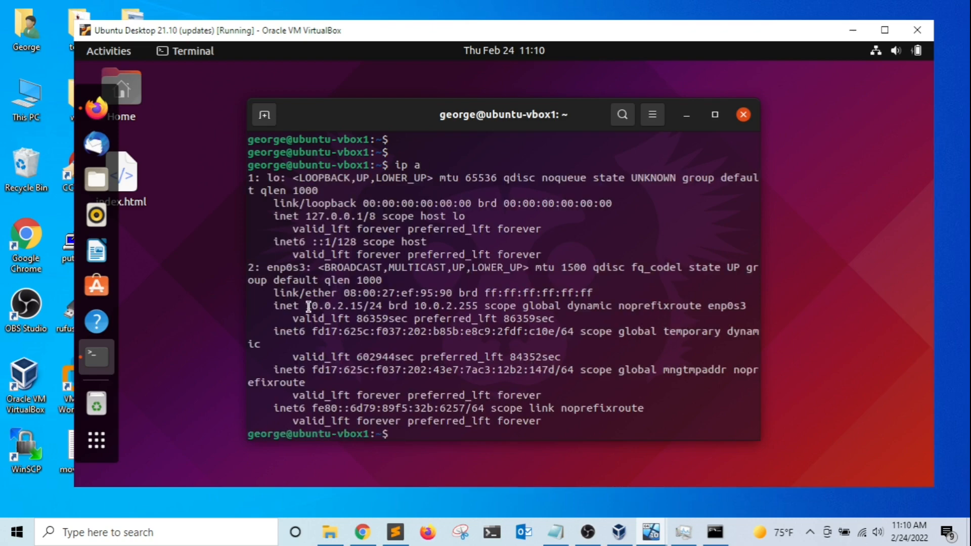
{"action": "left_click_drag", "start_coordinate": [307, 306], "coordinate": [362, 307]}
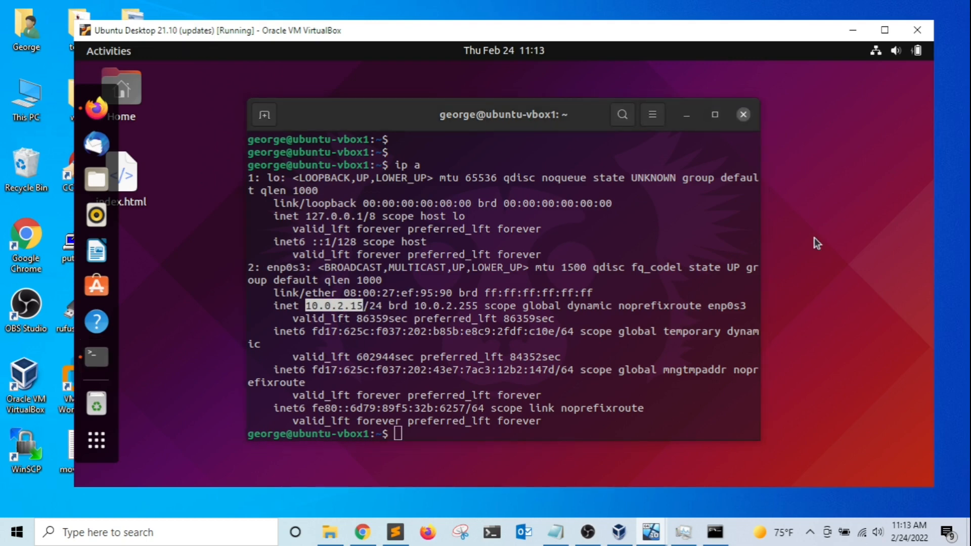
- Open the port forwarding rules for the virtual machine's NAT-attached Adapter 1 in its network settings
{"action": "key", "text": "ctrl+Home"}
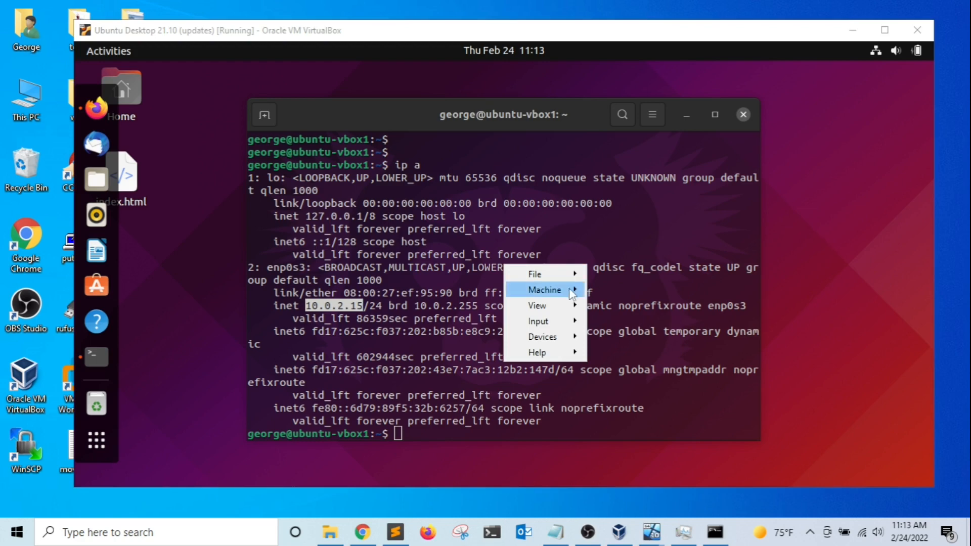
{"action": "mouse_move", "coordinate": [569, 292]}
{"action": "left_click", "coordinate": [645, 296]}
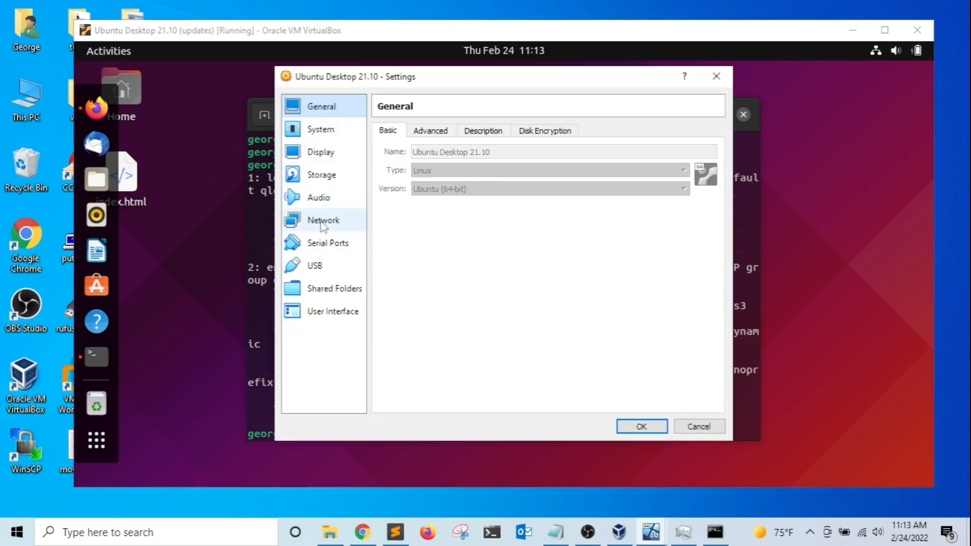
{"action": "left_click", "coordinate": [323, 222]}
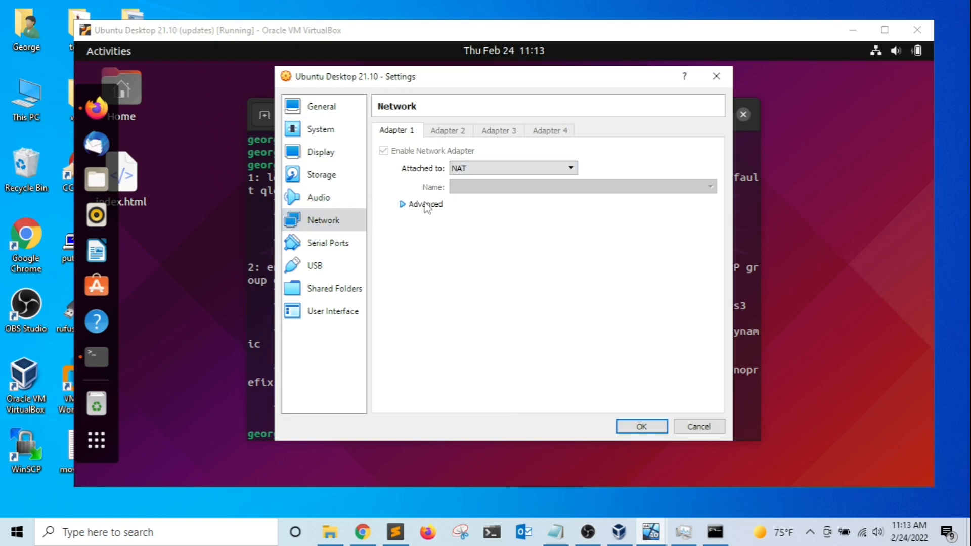
{"action": "left_click", "coordinate": [425, 204]}
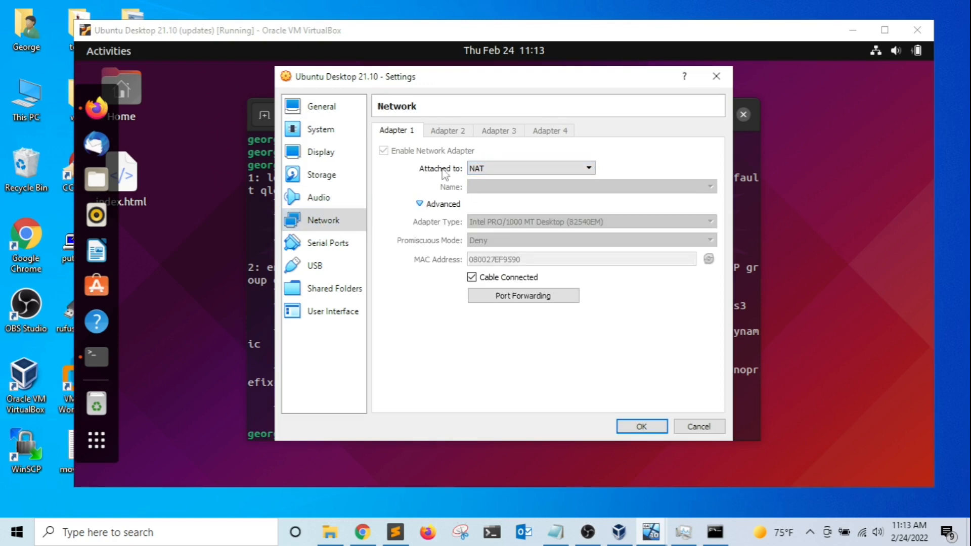
{"action": "left_click", "coordinate": [505, 169]}
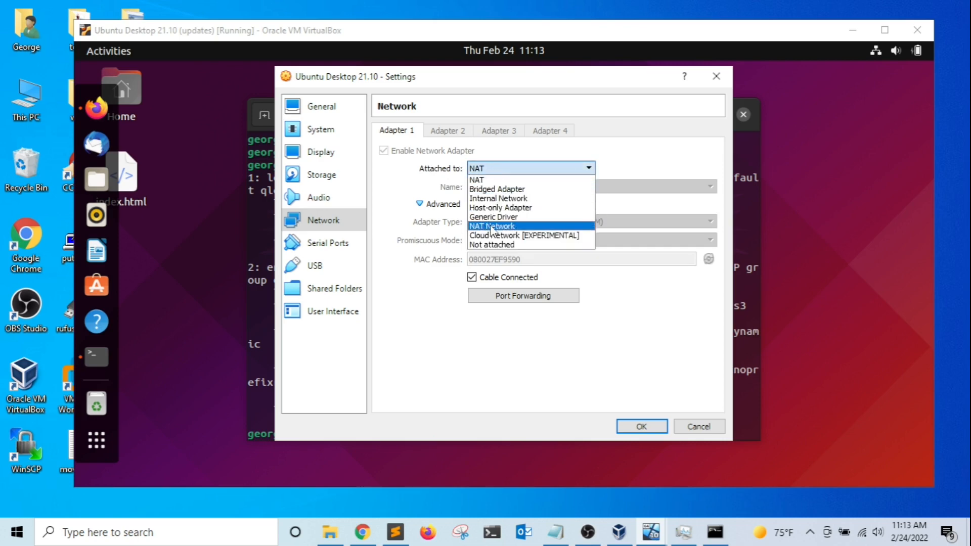
{"action": "left_click", "coordinate": [502, 298]}
{"action": "left_click", "coordinate": [502, 298]}
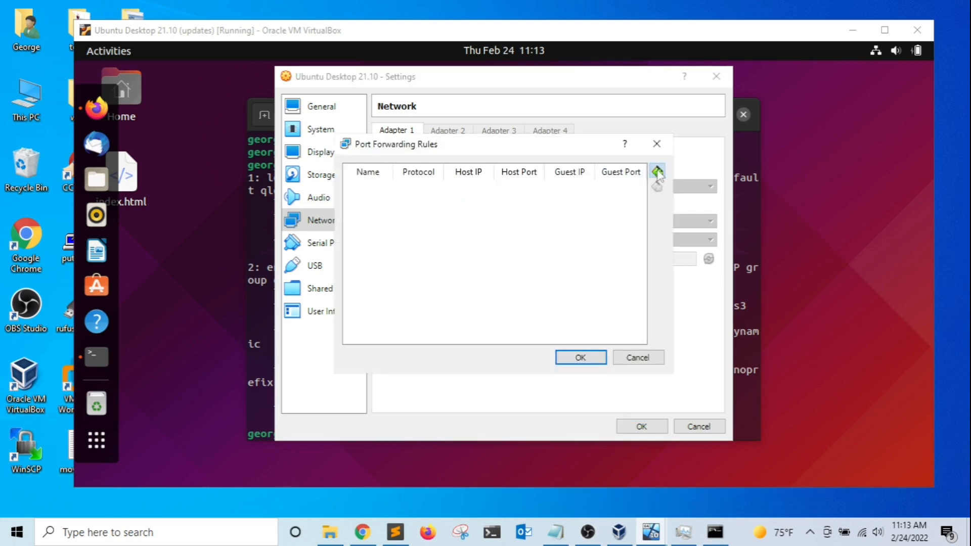
- Add a port forwarding rule named Web with host IP 127.0.0.1
{"action": "left_click", "coordinate": [656, 171]}
{"action": "double_click", "coordinate": [373, 190]}
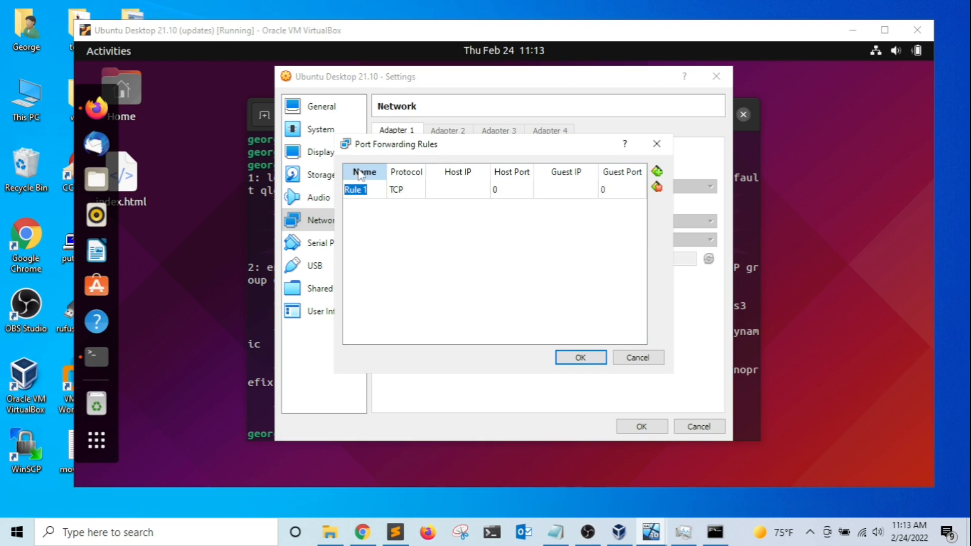
{"action": "type", "text": "Web"}
{"action": "left_click", "coordinate": [440, 190]}
{"action": "left_click", "coordinate": [440, 190]}
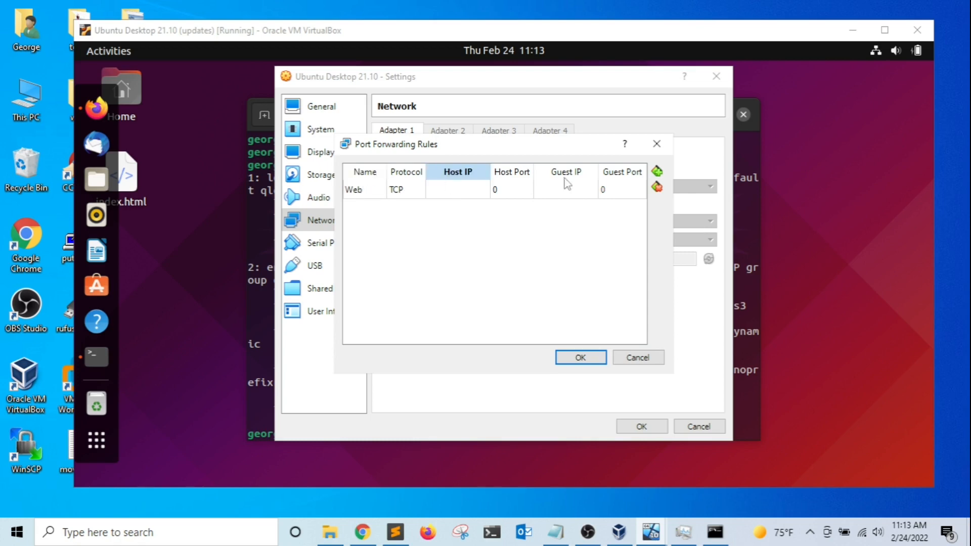
{"action": "type", "text": "127.0.0.1"}
- Complete the Web rule with guest IP 10.0.2.15, guest port 80 and host port 8080
{"action": "left_click", "coordinate": [558, 187]}
{"action": "left_click", "coordinate": [558, 187]}
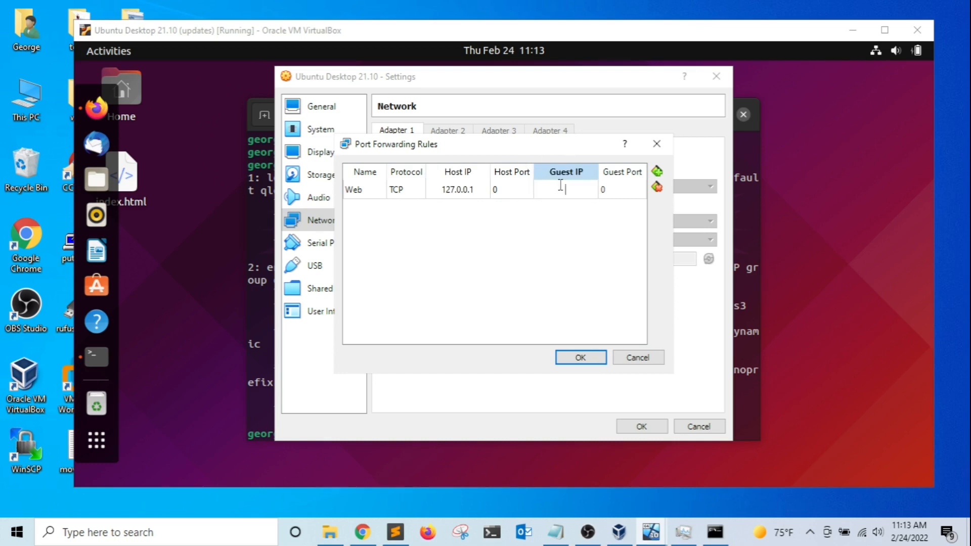
{"action": "type", "text": "10.0.2.15"}
{"action": "left_click", "coordinate": [518, 195]}
{"action": "left_click", "coordinate": [618, 192]}
{"action": "left_click", "coordinate": [618, 192]}
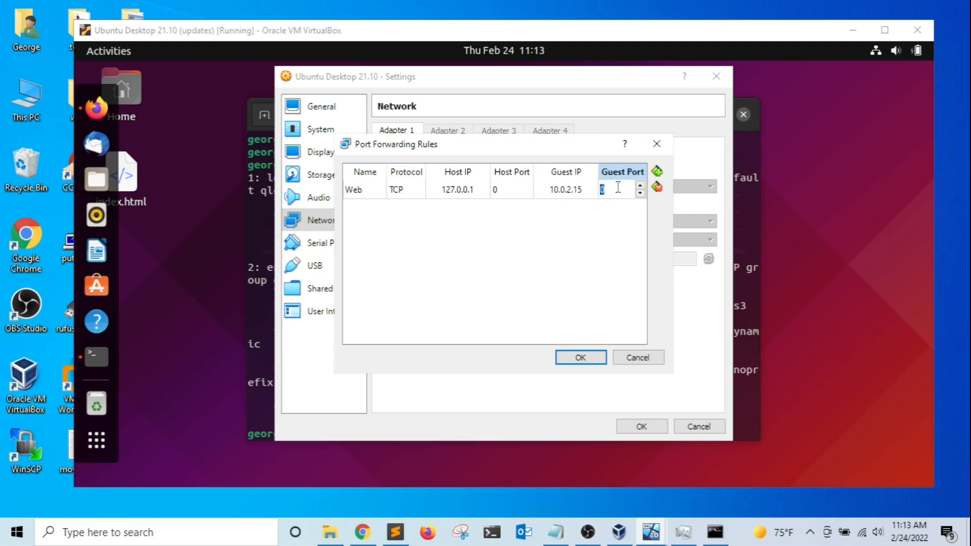
{"action": "type", "text": "80"}
{"action": "left_click", "coordinate": [509, 193]}
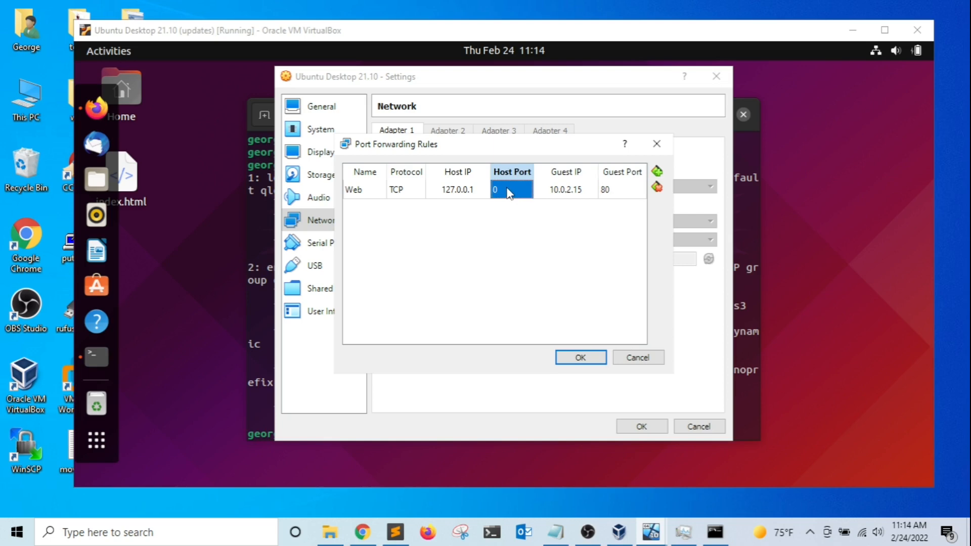
{"action": "left_click", "coordinate": [508, 192]}
{"action": "type", "text": "8080"}
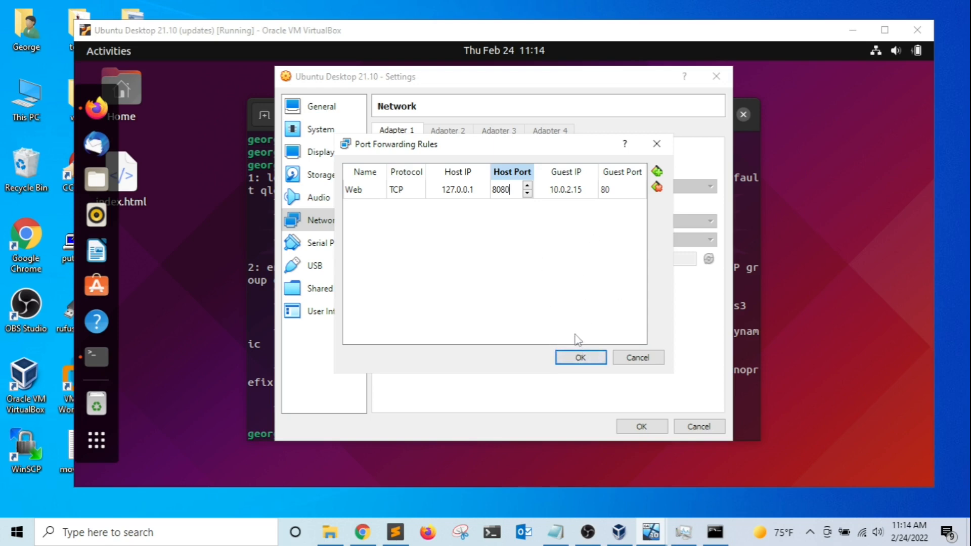
- Add a second port forwarding rule named SSH with host IP 127.0.0.1 and host port 2222
{"action": "left_click", "coordinate": [656, 172]}
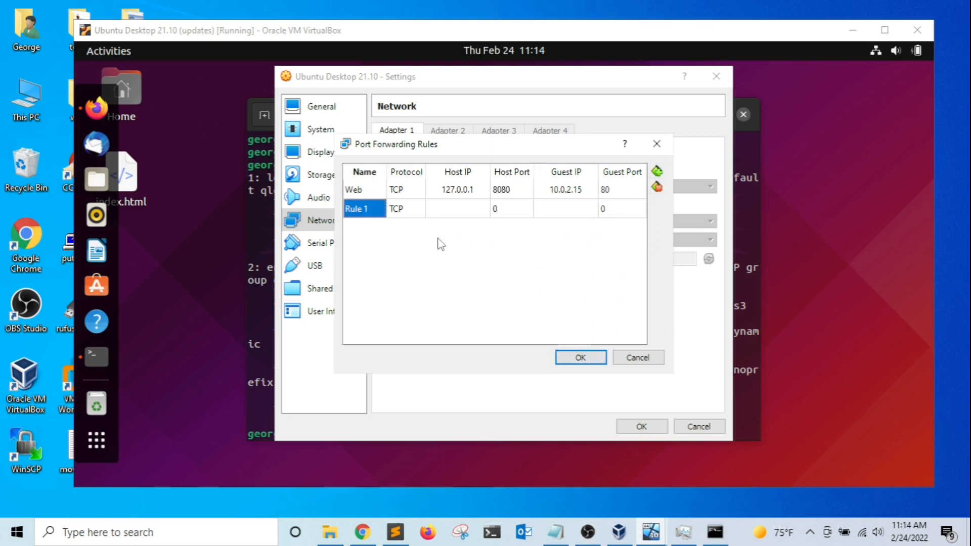
{"action": "double_click", "coordinate": [371, 209]}
{"action": "type", "text": "SSH"}
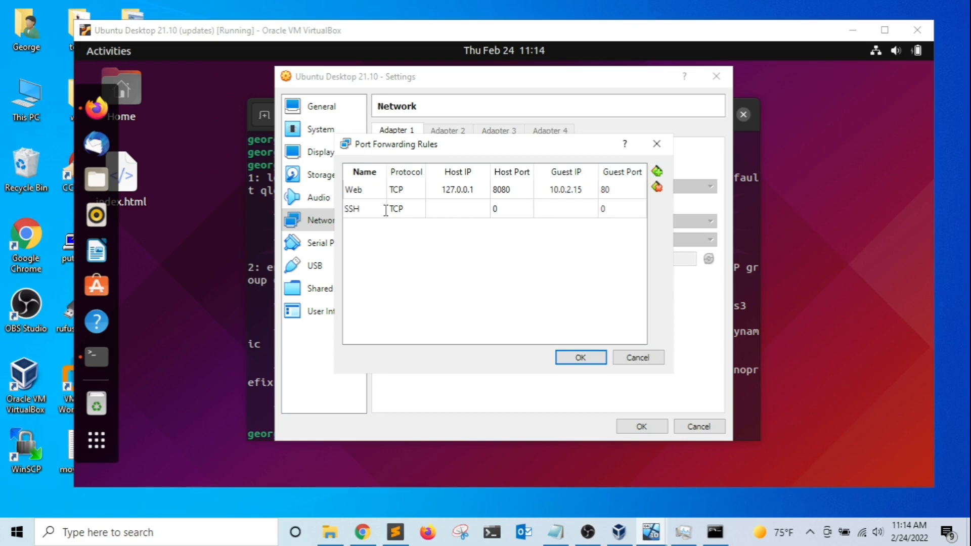
{"action": "left_click", "coordinate": [458, 208]}
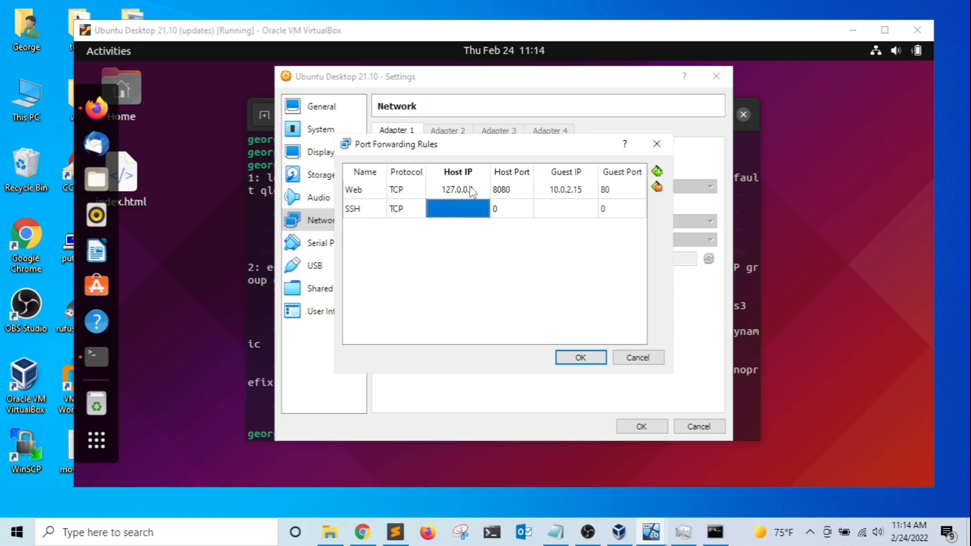
{"action": "left_click", "coordinate": [465, 203]}
{"action": "type", "text": "127."}
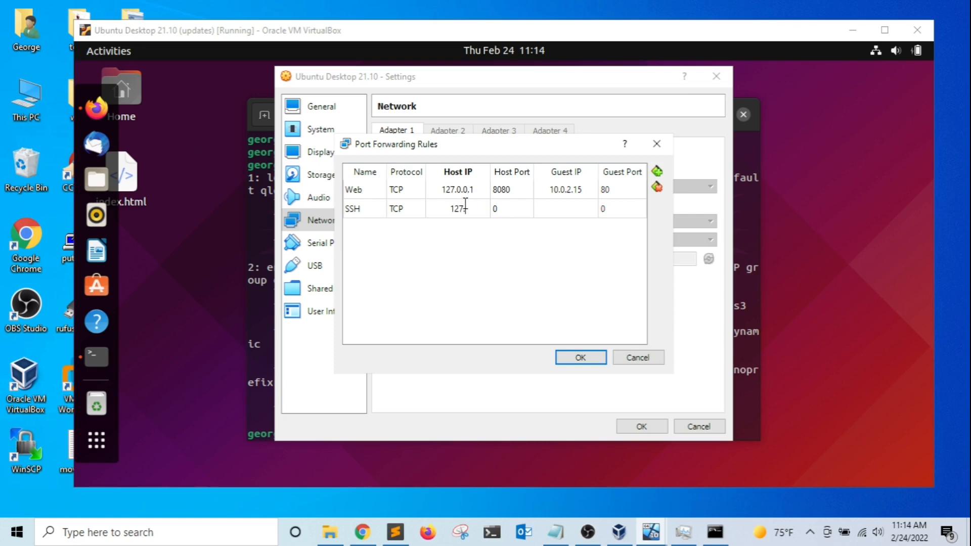
{"action": "type", "text": "0.0.1"}
{"action": "left_click", "coordinate": [511, 209]}
{"action": "left_click", "coordinate": [513, 208]}
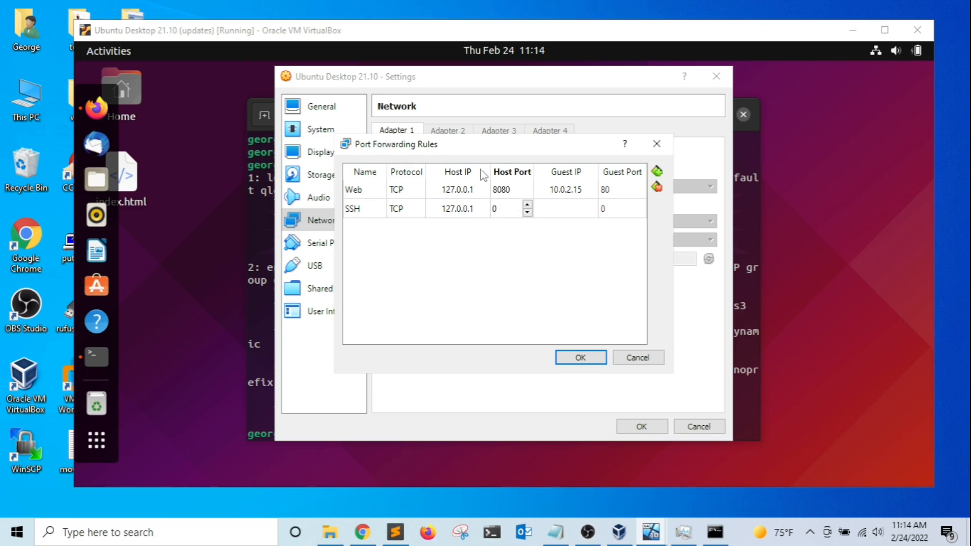
{"action": "key", "text": "BackSpace"}
{"action": "type", "text": "2222"}
- Set the SSH rule's guest IP to 10.0.2.15 and guest port to 22, and save the rules and machine settings
{"action": "left_click", "coordinate": [559, 209]}
{"action": "left_click", "coordinate": [561, 209]}
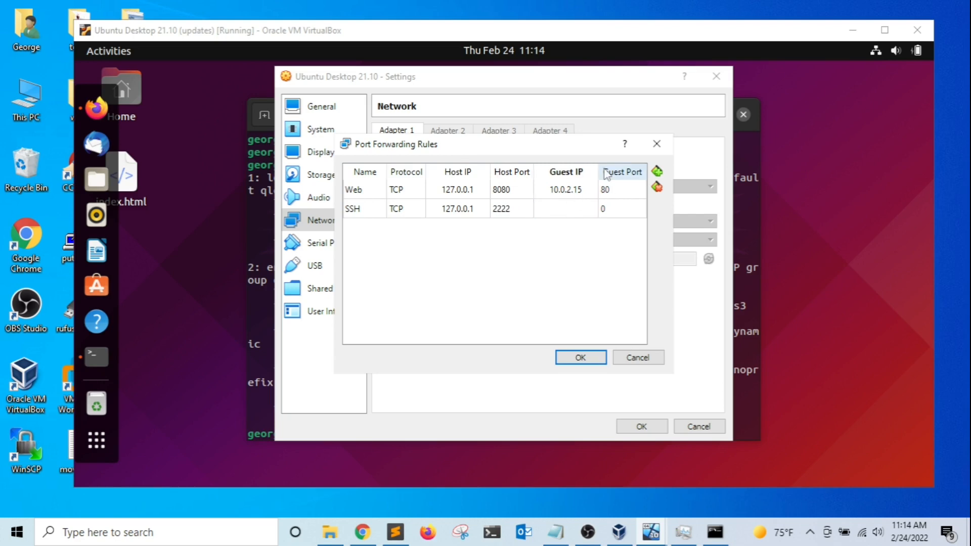
{"action": "type", "text": "10.0.2.15"}
{"action": "double_click", "coordinate": [616, 208]}
{"action": "type", "text": "22"}
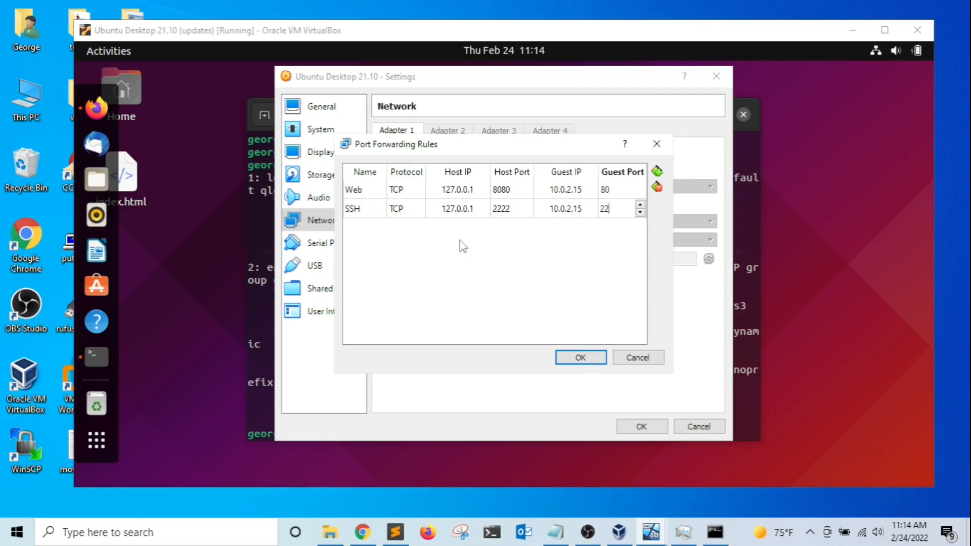
{"action": "left_click", "coordinate": [580, 358]}
{"action": "left_click", "coordinate": [642, 426]}
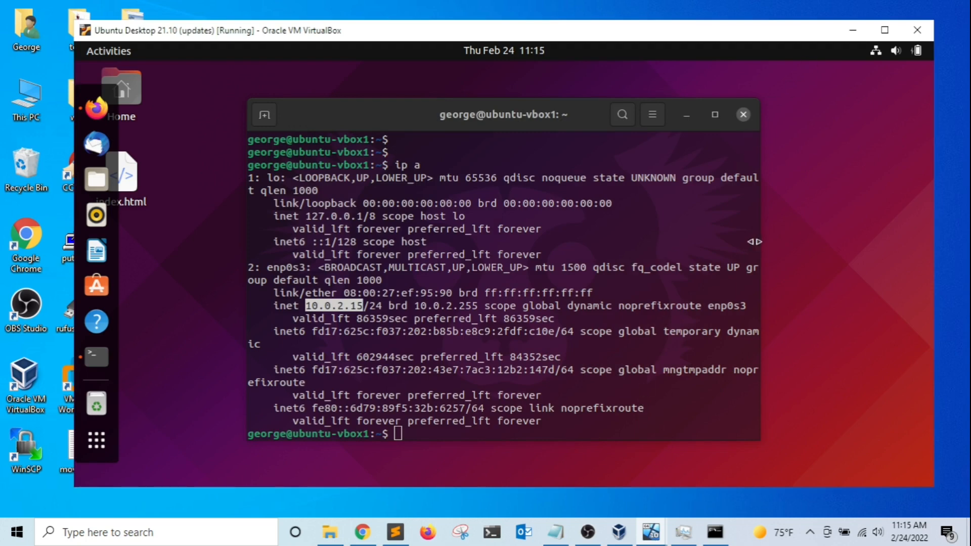
- Switch to Chrome on the Windows host, load localhost:8080 to test the Web rule, and minimize the browser
{"action": "left_click", "coordinate": [852, 30]}
{"action": "left_click", "coordinate": [375, 529]}
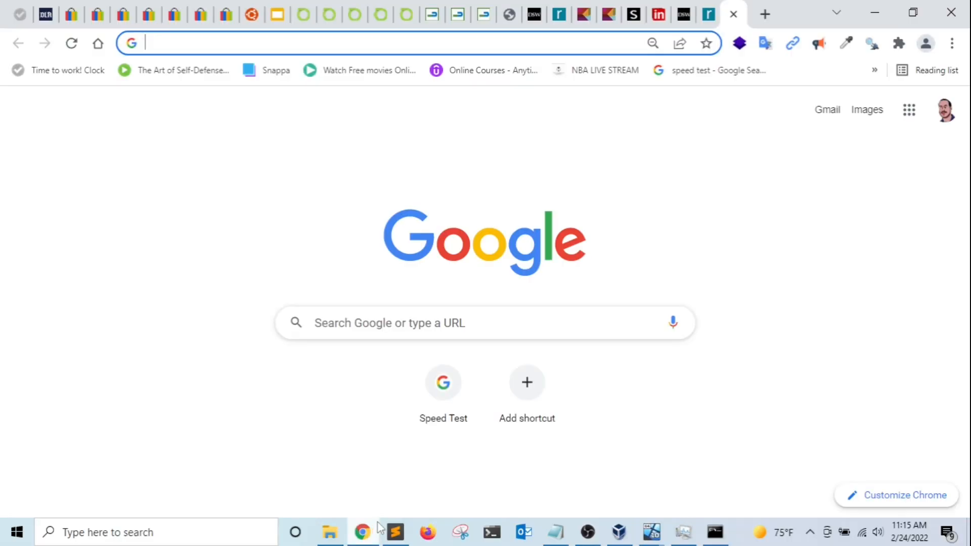
{"action": "left_click", "coordinate": [625, 39]}
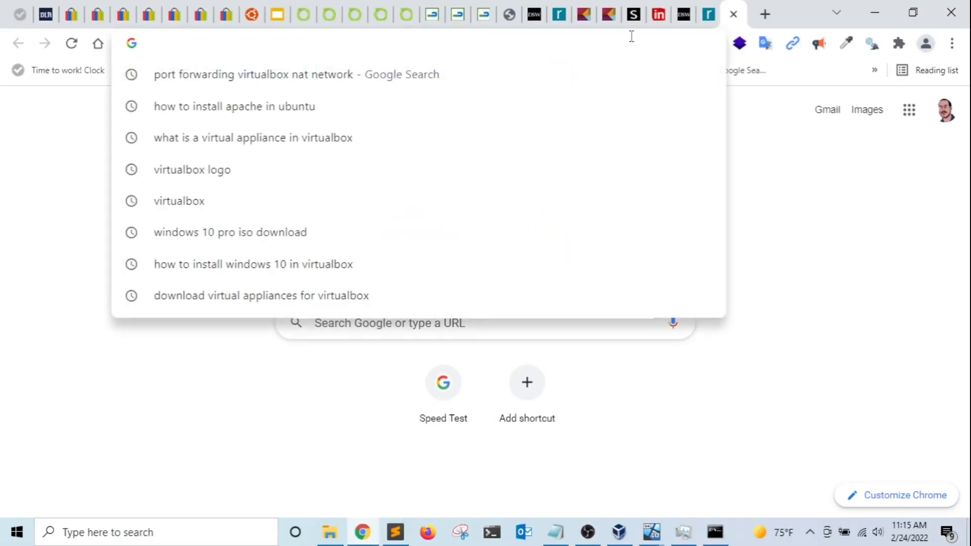
{"action": "type", "text": "lo"}
{"action": "key", "text": "Delete"}
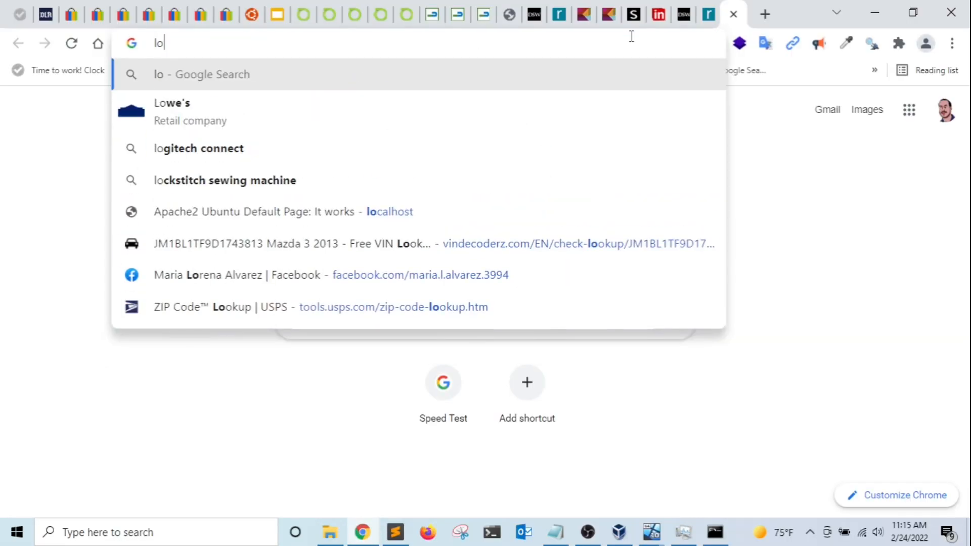
{"action": "type", "text": "calhost:"}
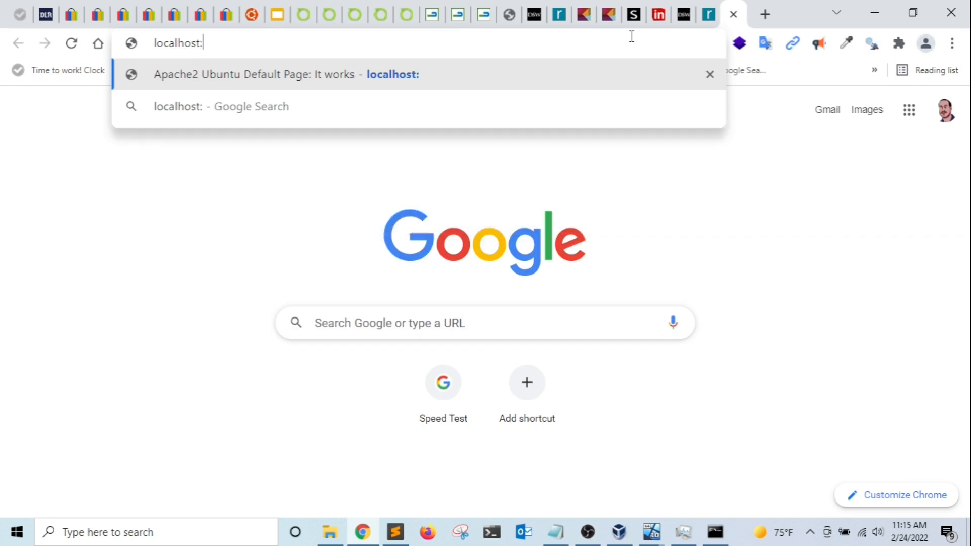
{"action": "type", "text": "8080"}
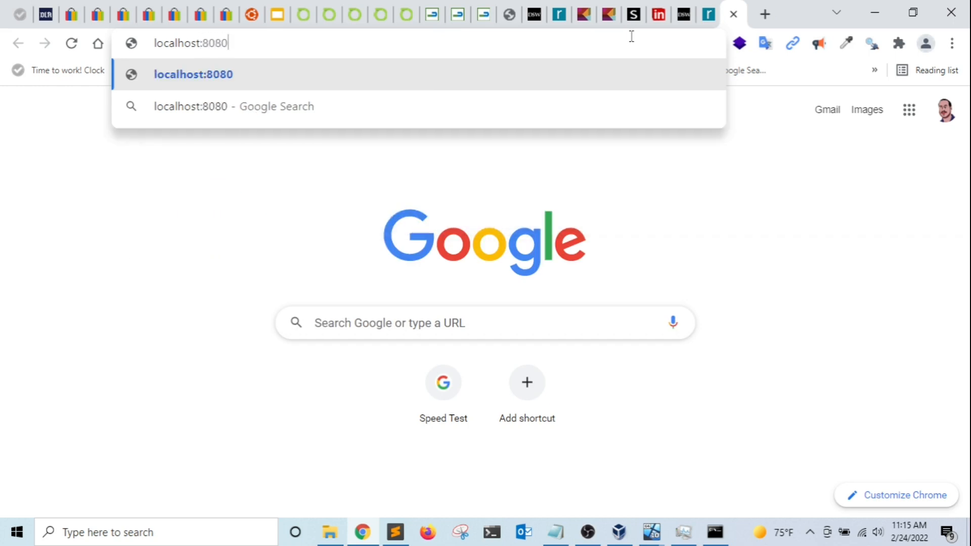
{"action": "key", "text": "Return"}
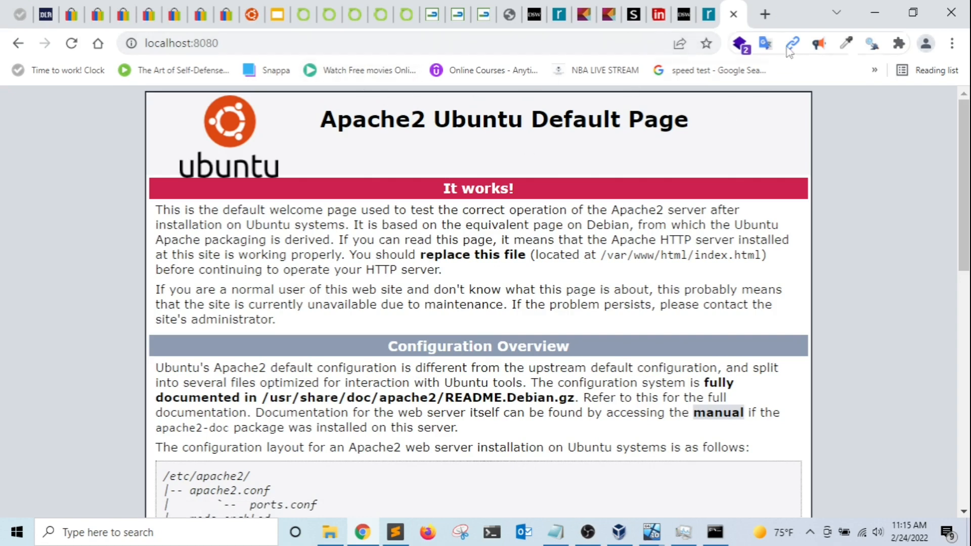
{"action": "left_click", "coordinate": [874, 12]}
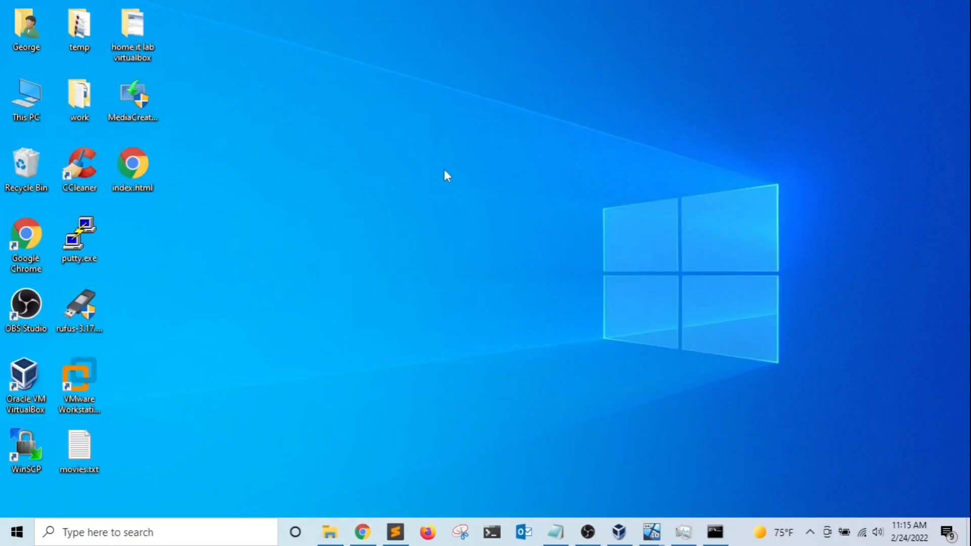
- Find and launch Windows PowerShell on the host machine
{"action": "key", "text": "super"}
{"action": "type", "text": "pow"}
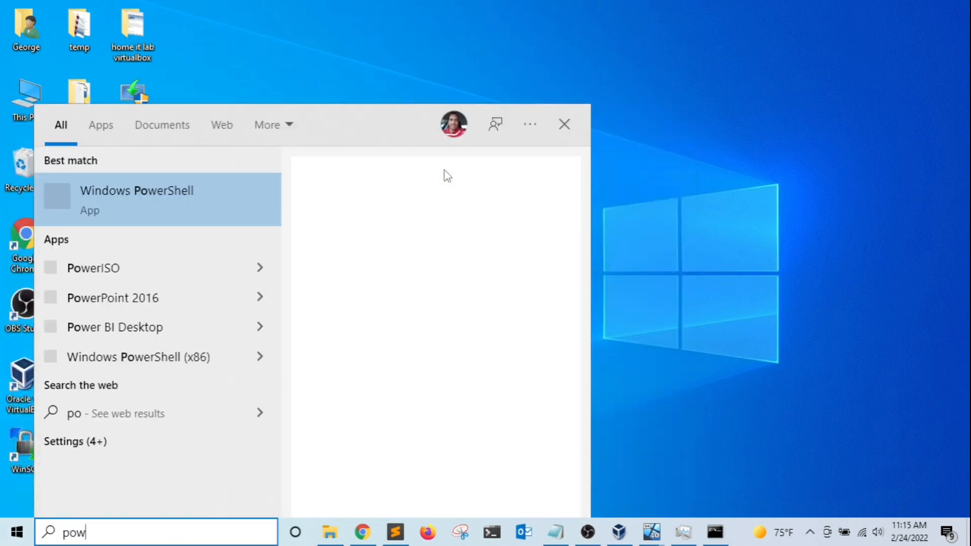
{"action": "type", "text": "er"}
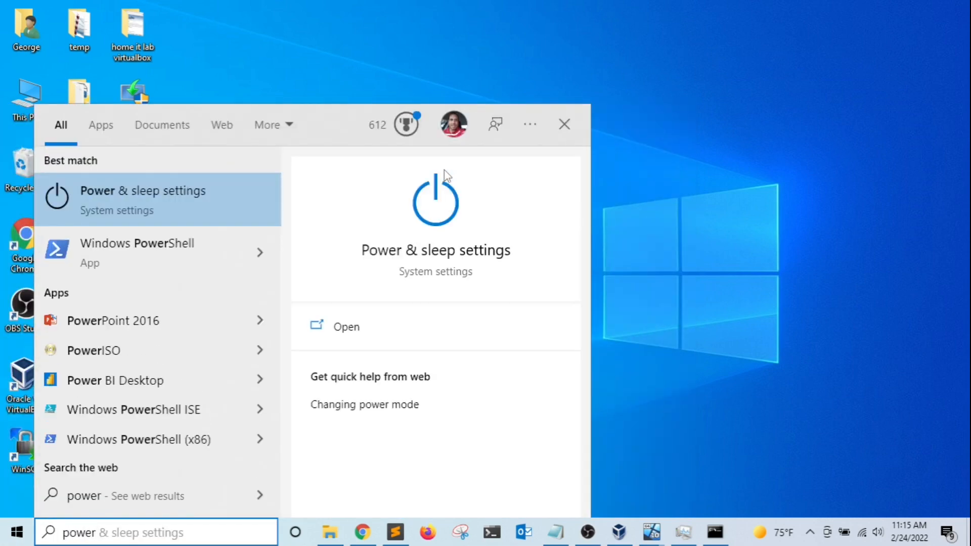
{"action": "type", "text": "shell"}
{"action": "key", "text": "Return"}
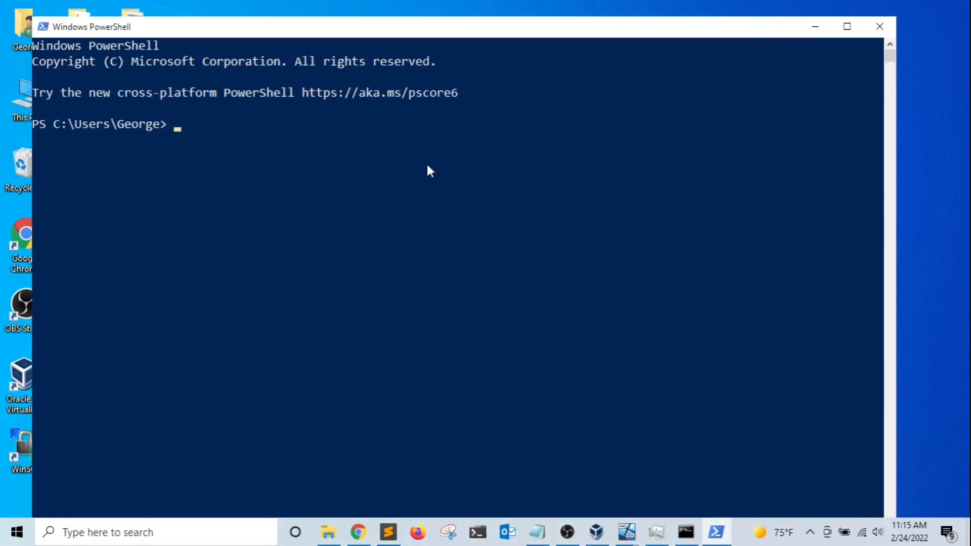
- Start an SSH connection to localhost on port 2222 with the guest account's username
{"action": "key", "text": "Return"}
{"action": "key", "text": "Return"}
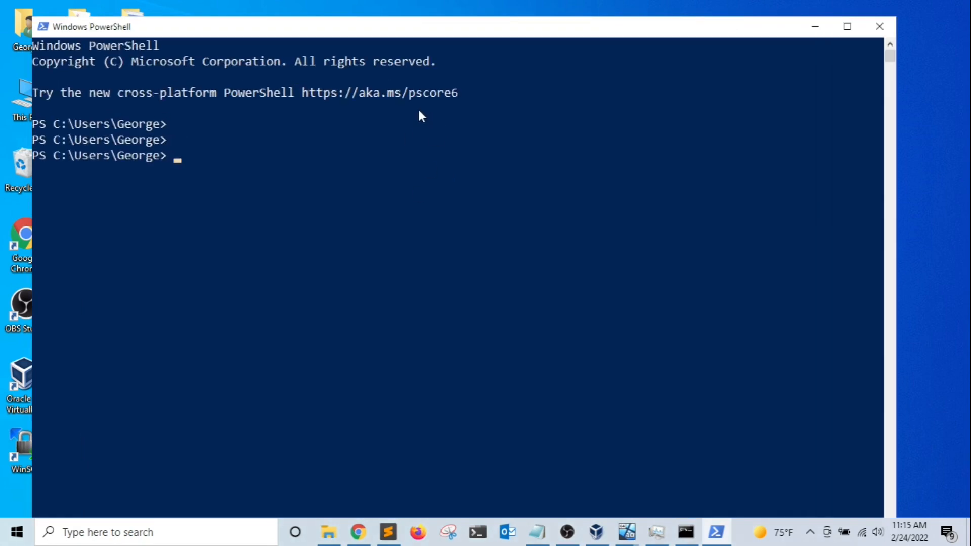
{"action": "type", "text": "ssh -p 2222 george"}
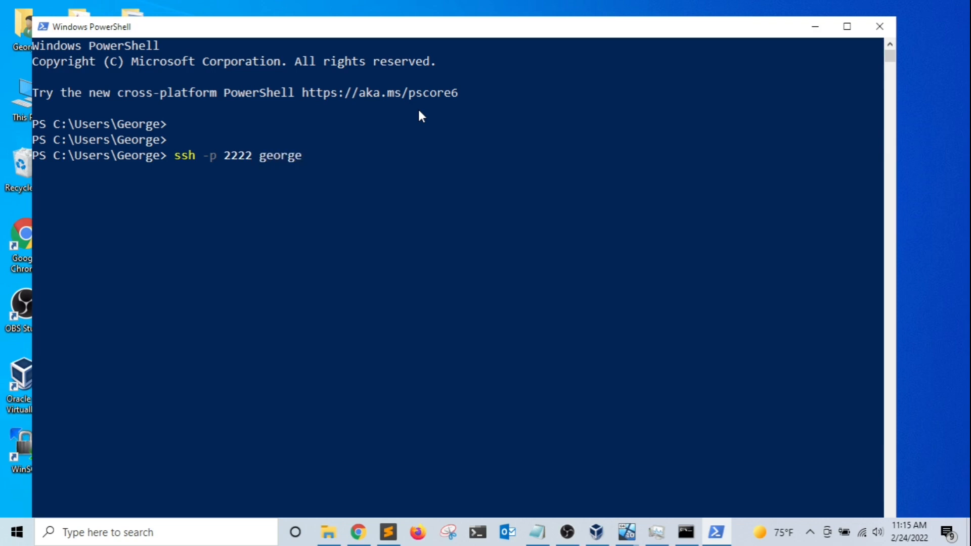
{"action": "type", "text": "@localhost"}
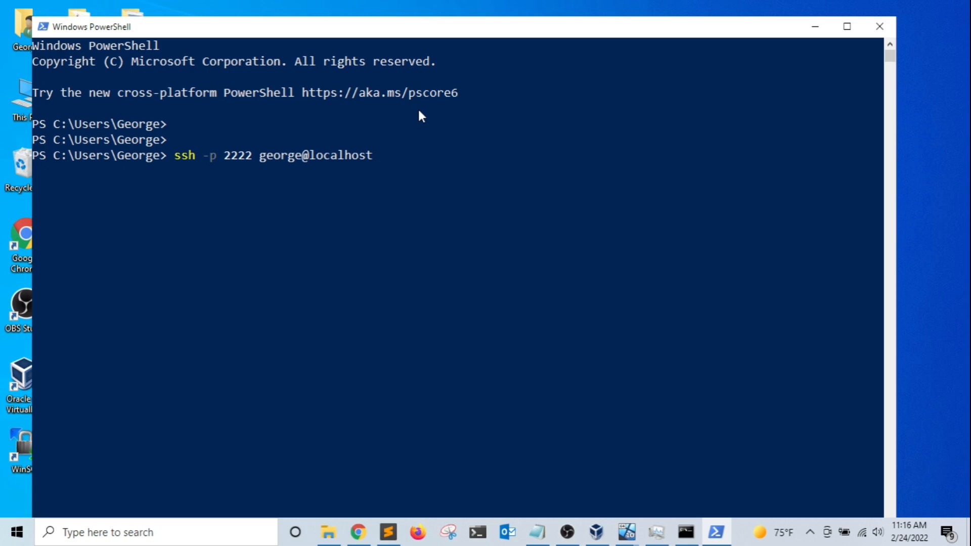
{"action": "key", "text": "Return"}
- Accept the host key with yes and enter the account password to log in to the Ubuntu guest
{"action": "type", "text": "yes"}
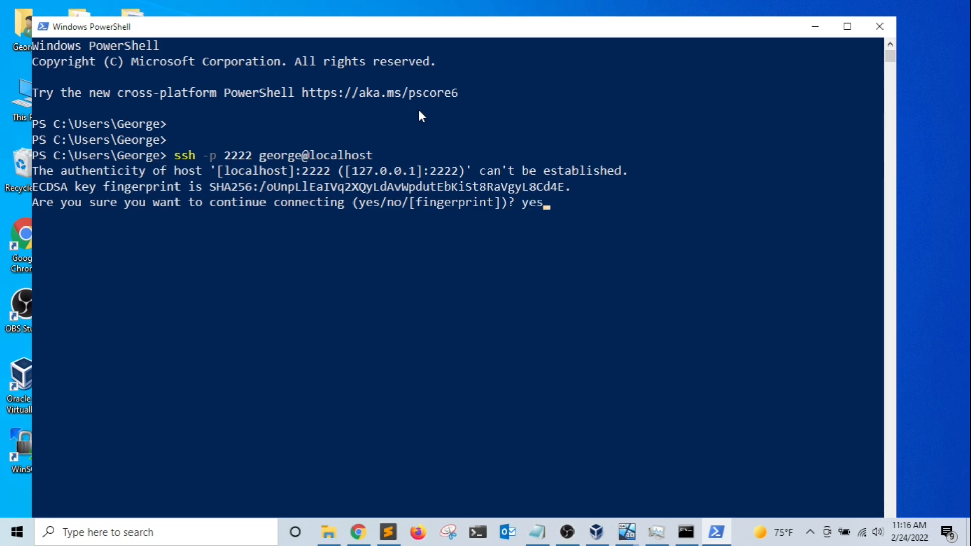
{"action": "key", "text": "Return"}
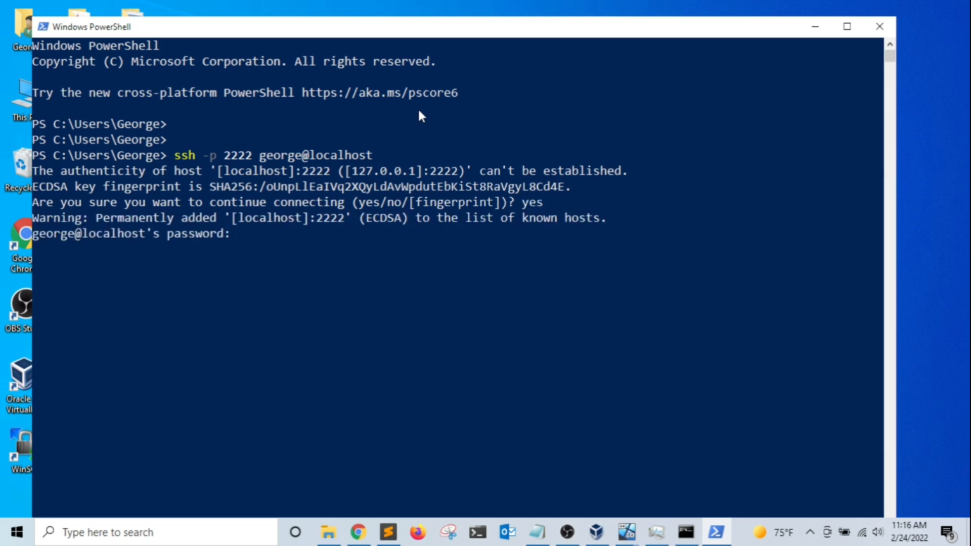
{"action": "key", "text": "Return"}
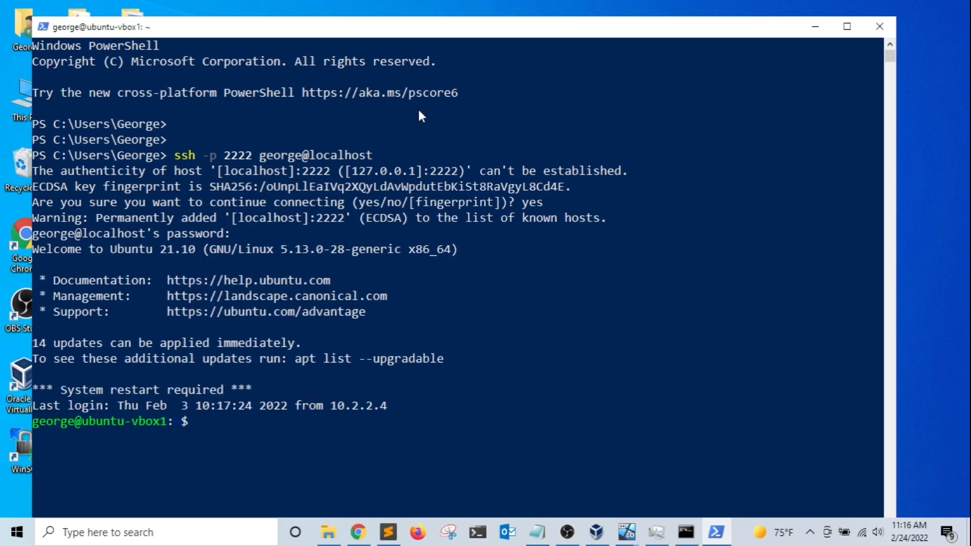
- Clear the terminal, list the guest's network interfaces with ip a, and highlight the IPv4 address of enp0s3
{"action": "key", "text": "ctrl+l"}
{"action": "key", "text": "Return"}
{"action": "key", "text": "Return"}
{"action": "type", "text": "ip "}
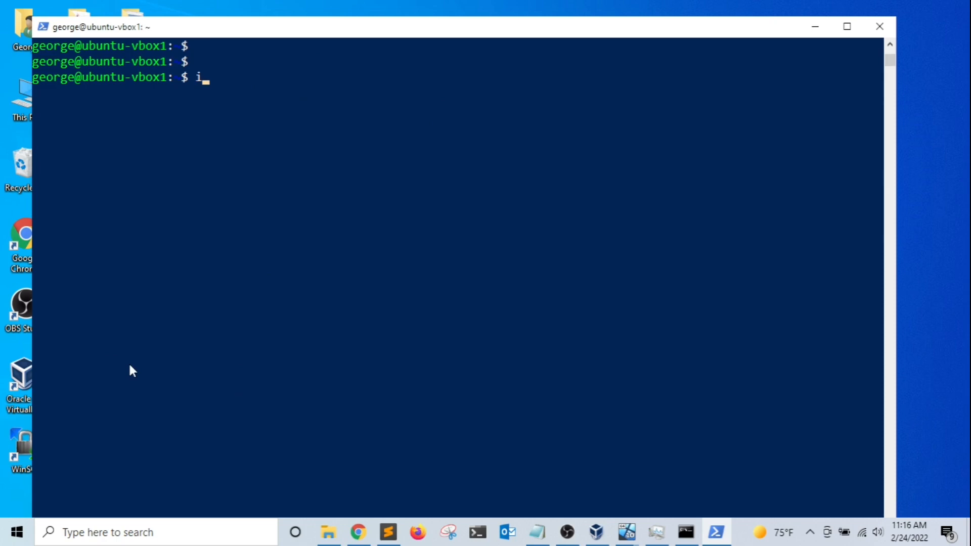
{"action": "type", "text": "a"}
{"action": "key", "text": "Return"}
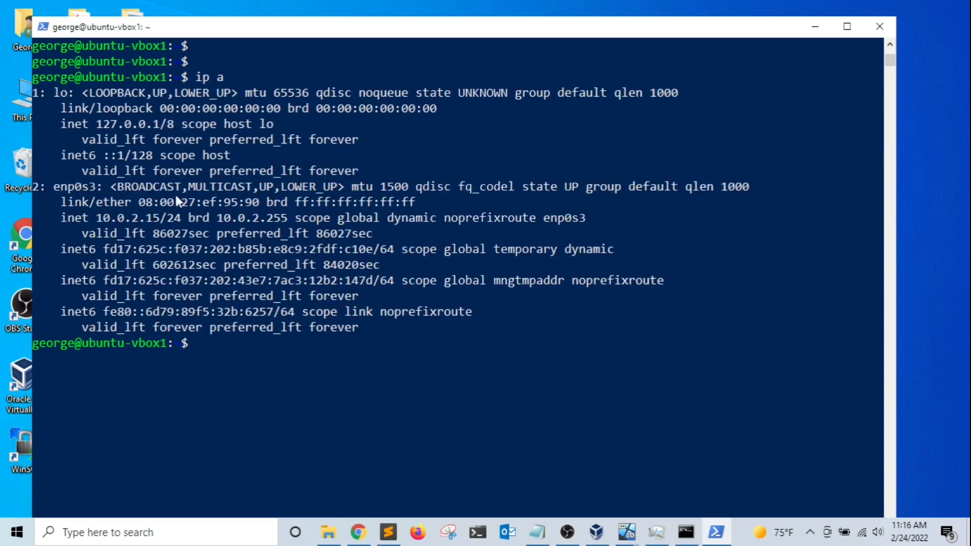
{"action": "left_click_drag", "start_coordinate": [98, 219], "coordinate": [159, 228]}
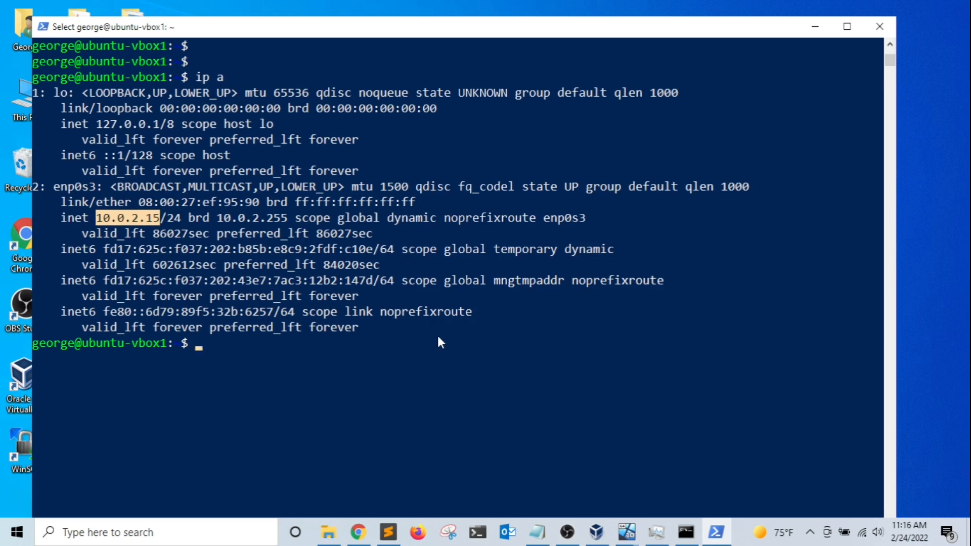
- Run the hostname command in the SSH session to check which machine is connected
{"action": "type", "text": "hostname"}
{"action": "key", "text": "Return"}
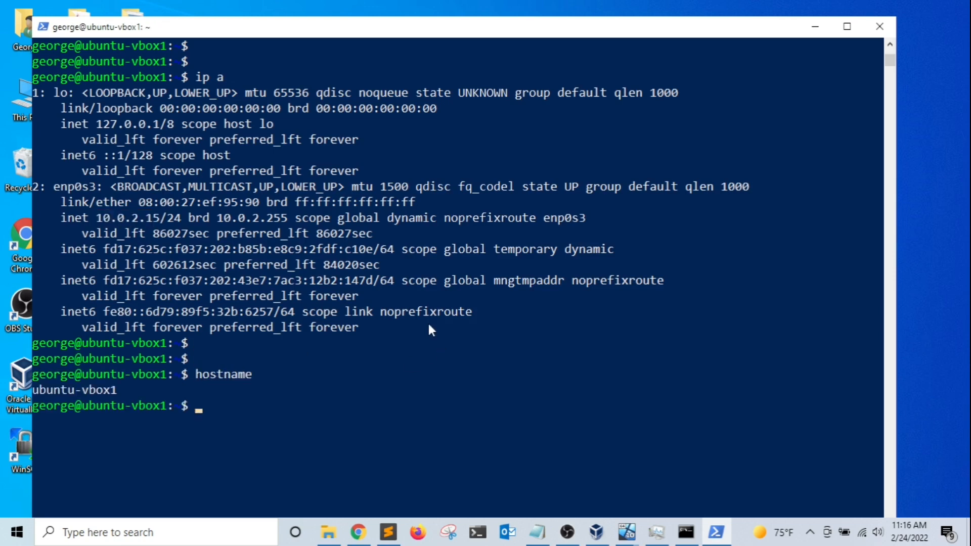